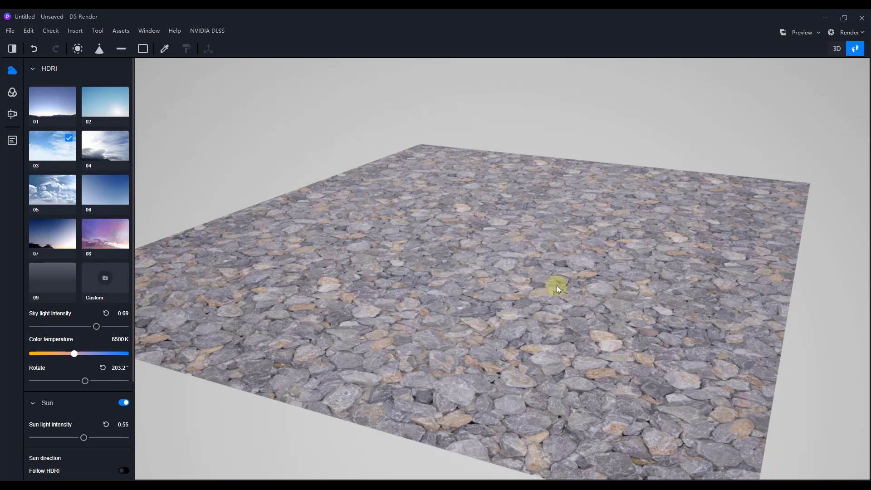
Step: Examine the gravel, stone wall and brick planes in SketchUp and in D5 Render, looking closely at the flat gravel surface
right_drag(557, 287, 718, 215)
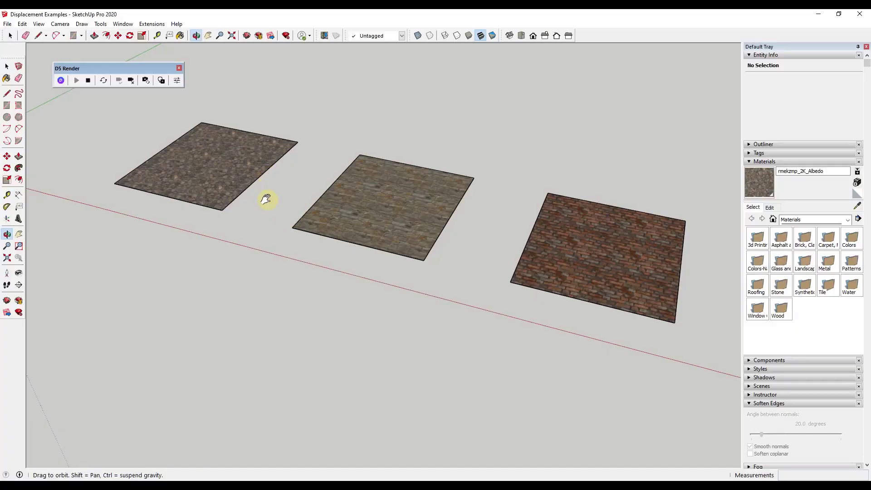
middle_drag(267, 199, 195, 234)
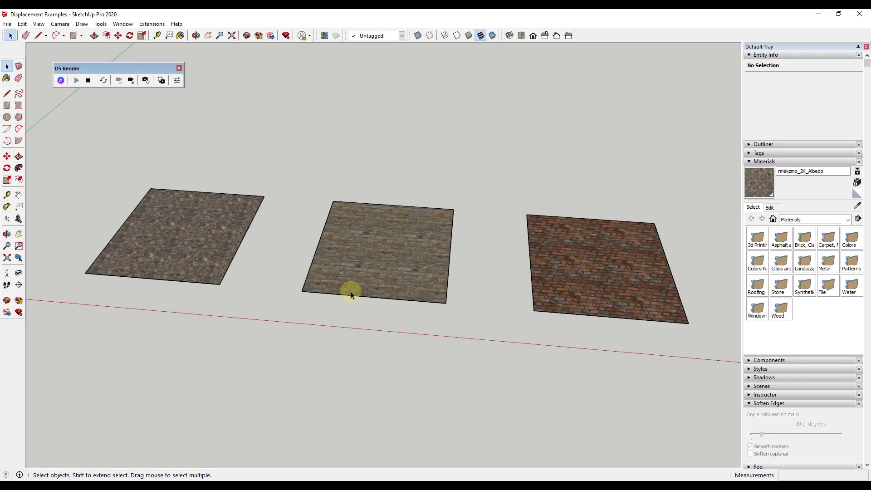
mouse_move(351, 293)
middle_down()
mouse_move(301, 265)
mouse_move(291, 299)
middle_up()
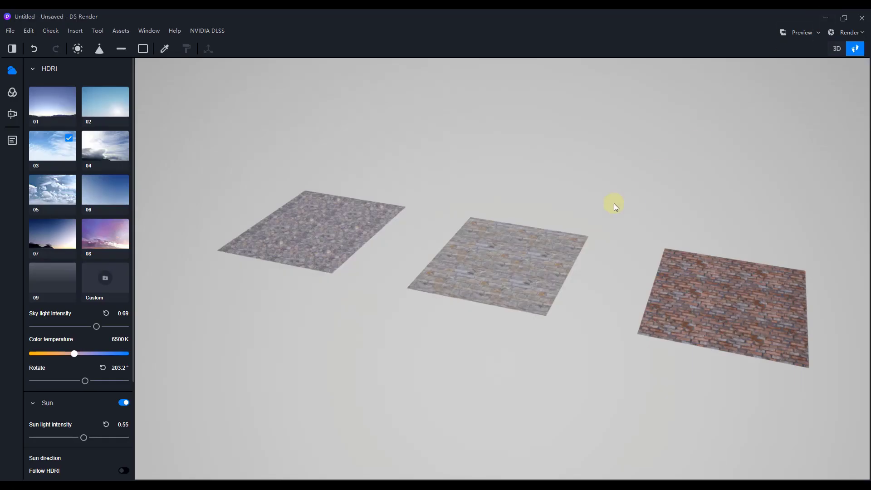
right_drag(309, 232, 230, 223)
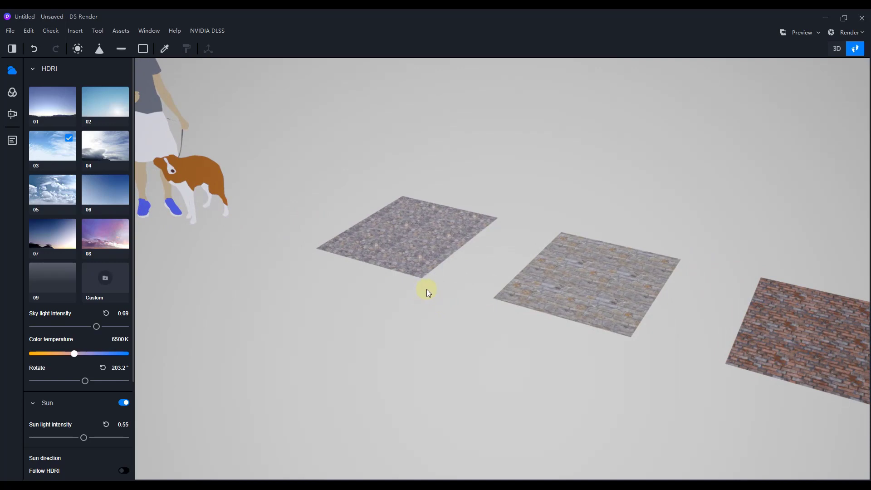
right_drag(426, 290, 419, 282)
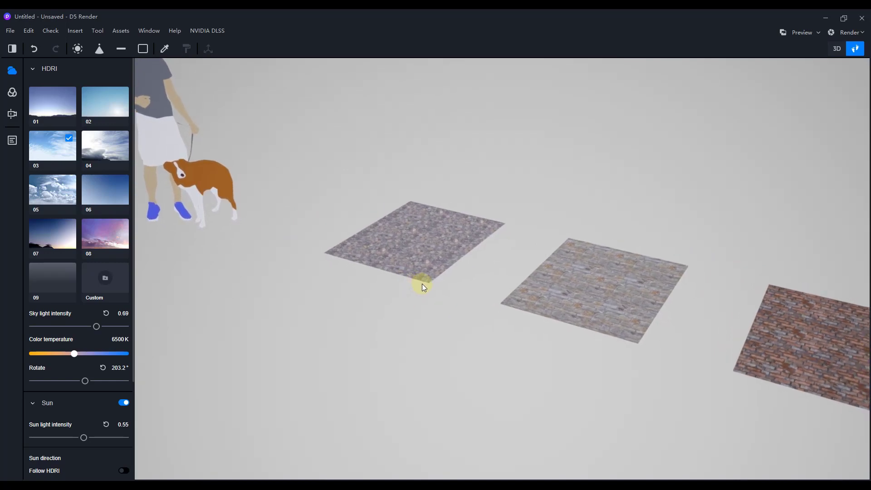
right_drag(525, 297, 443, 288)
scroll(465, 289, up, 10)
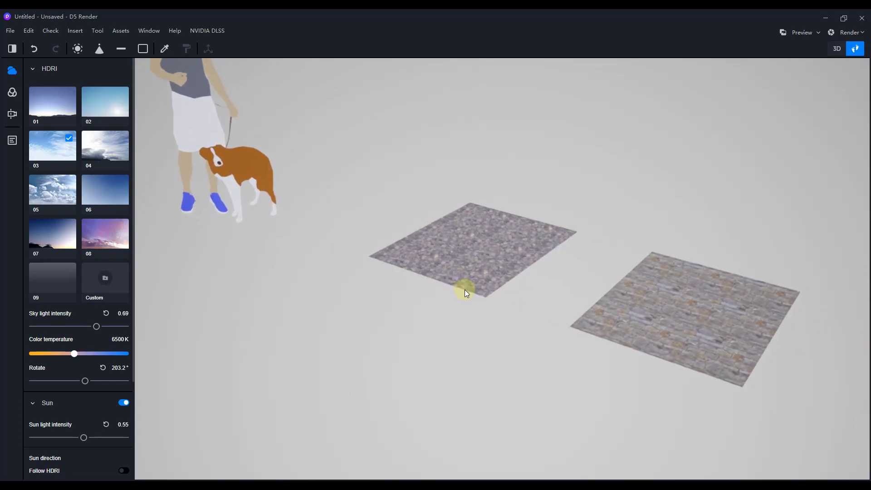
scroll(667, 252, up, 10)
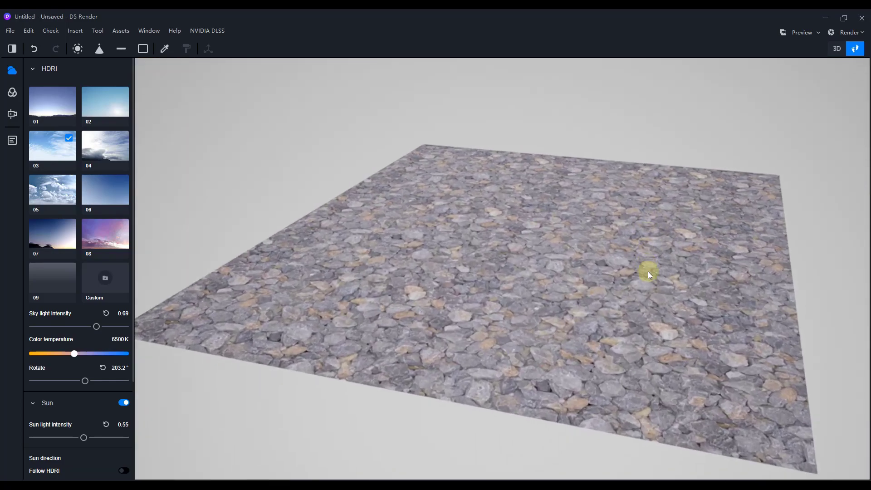
scroll(593, 259, up, 10)
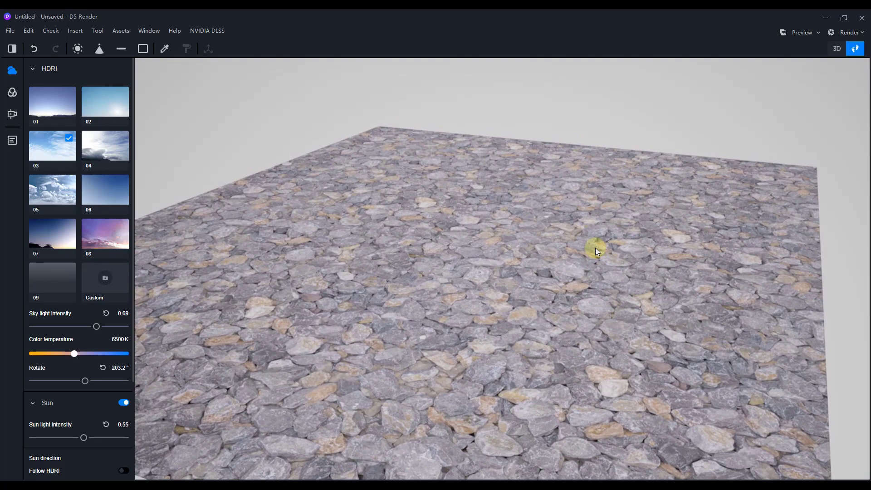
scroll(576, 164, down, 10)
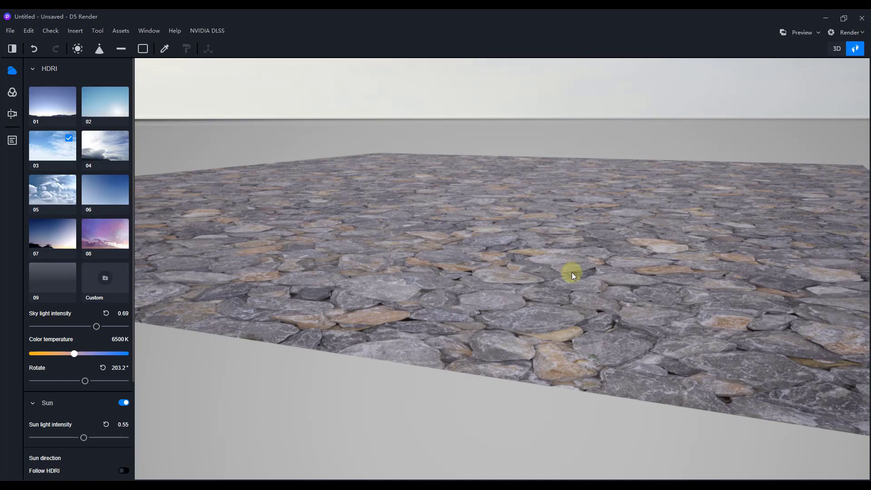
Step: Open the gravel plane's material, switch its template to Custom and review the available map parameters
click(573, 274)
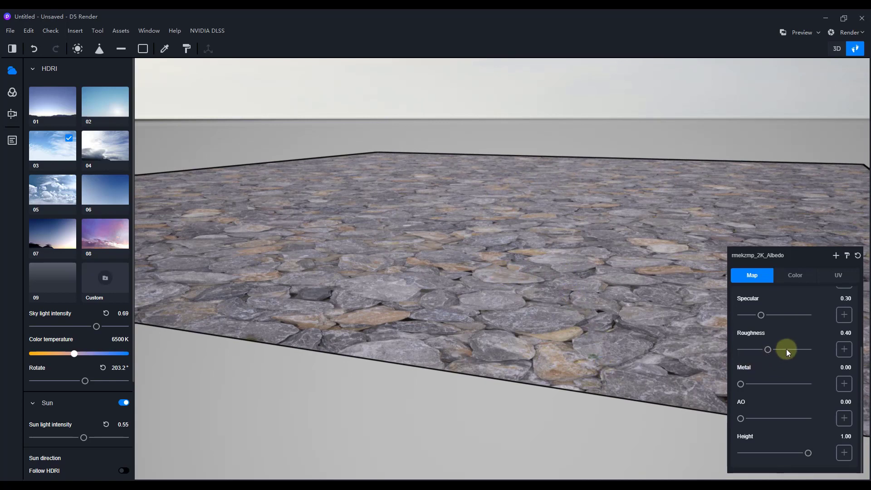
scroll(794, 353, up, 3)
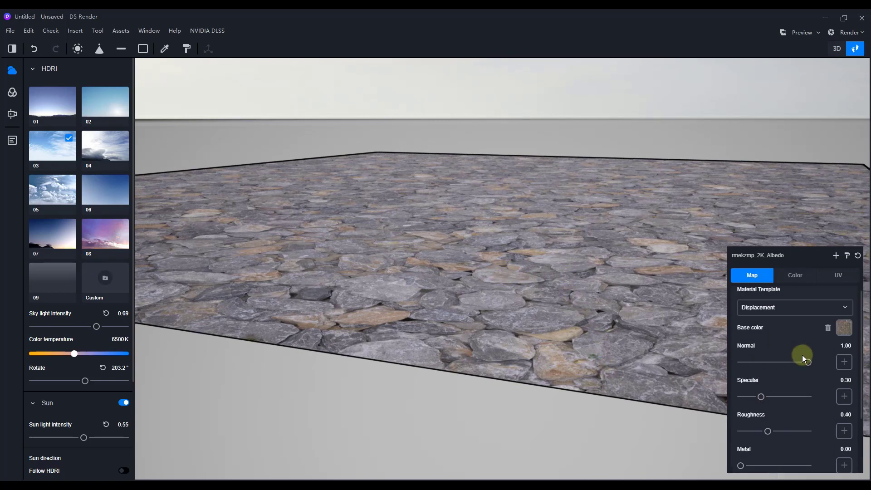
click(779, 316)
click(755, 328)
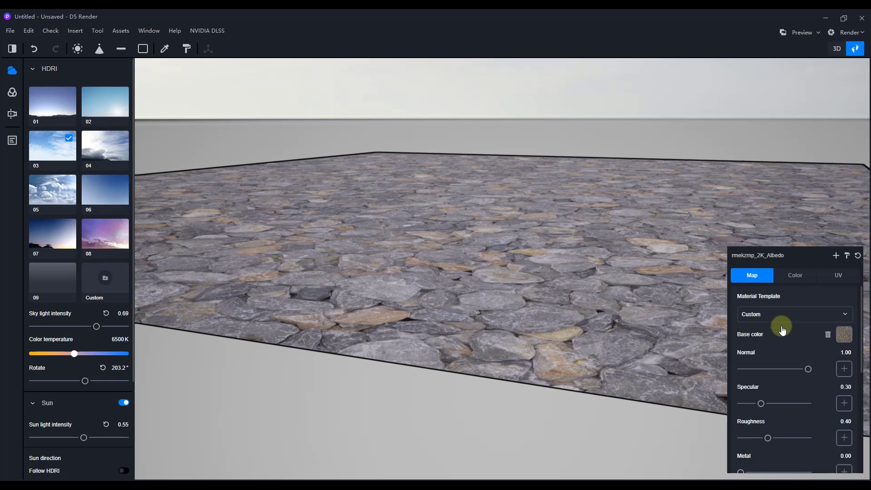
scroll(793, 344, down, 3)
scroll(796, 346, up, 3)
scroll(776, 338, down, 7)
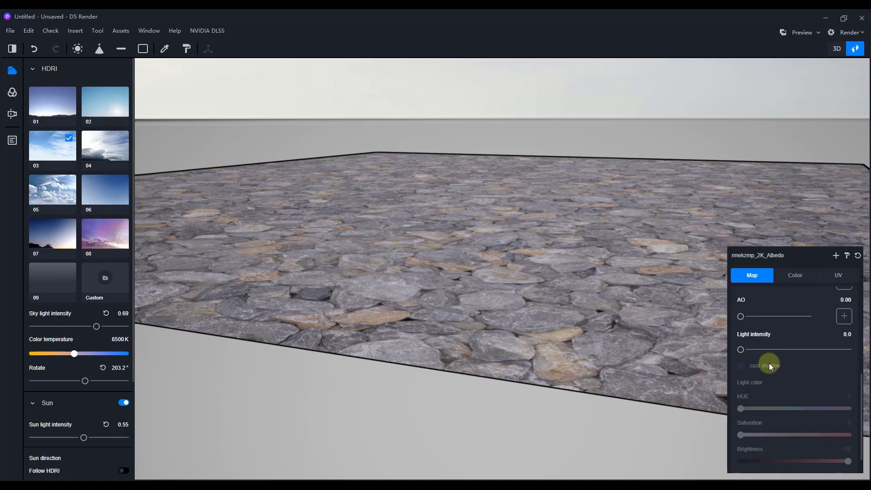
scroll(811, 350, up, 7)
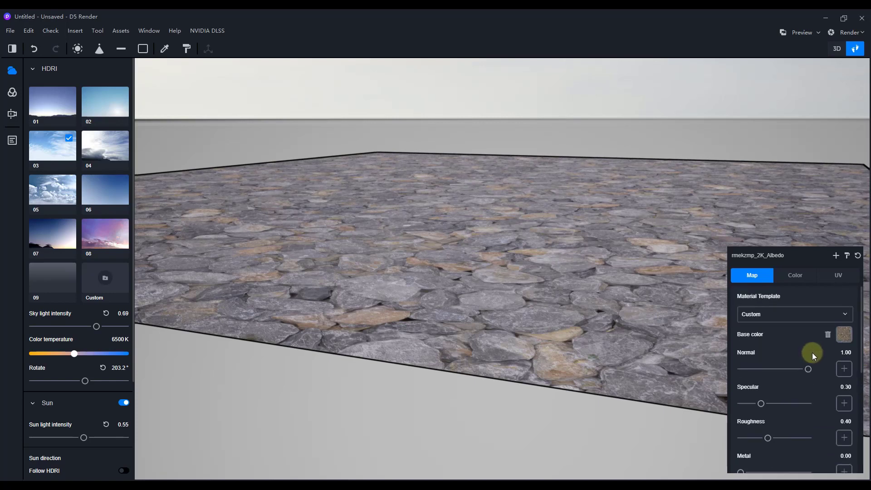
Step: Apply the Displacement template to the gravel material and load rmekzmp_2K_Displacement as its height map
click(759, 317)
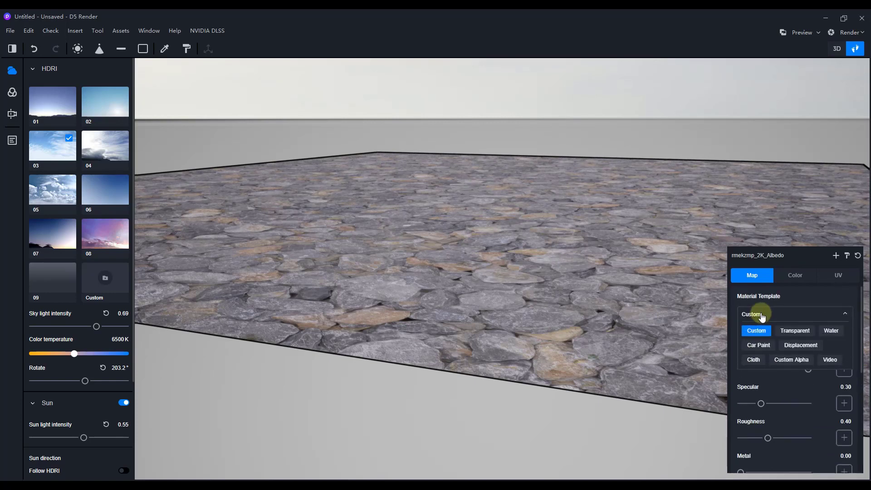
click(798, 346)
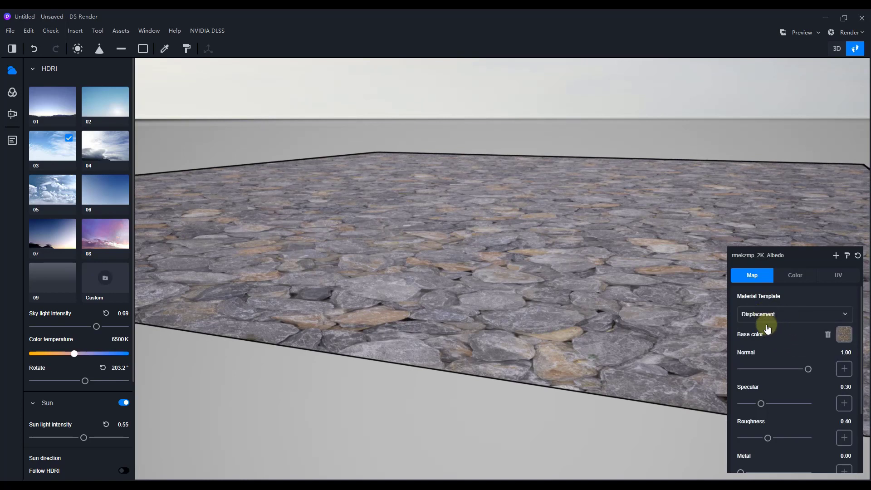
scroll(771, 336, down, 2)
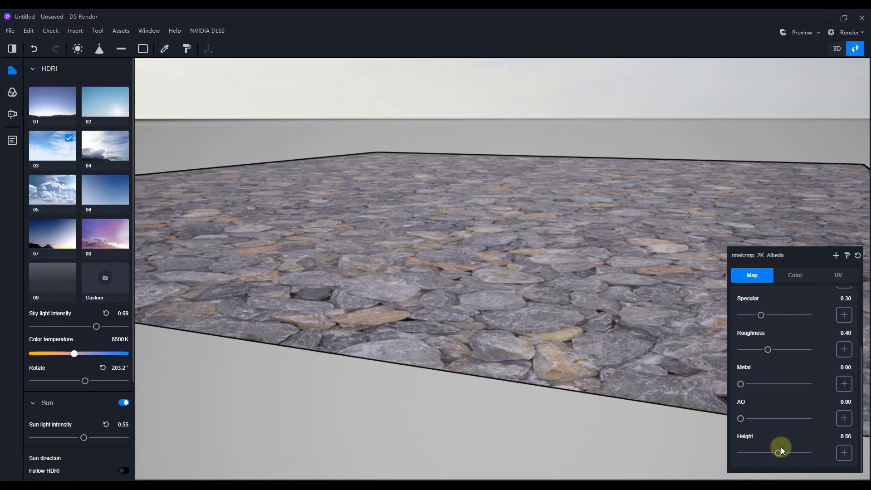
click(843, 453)
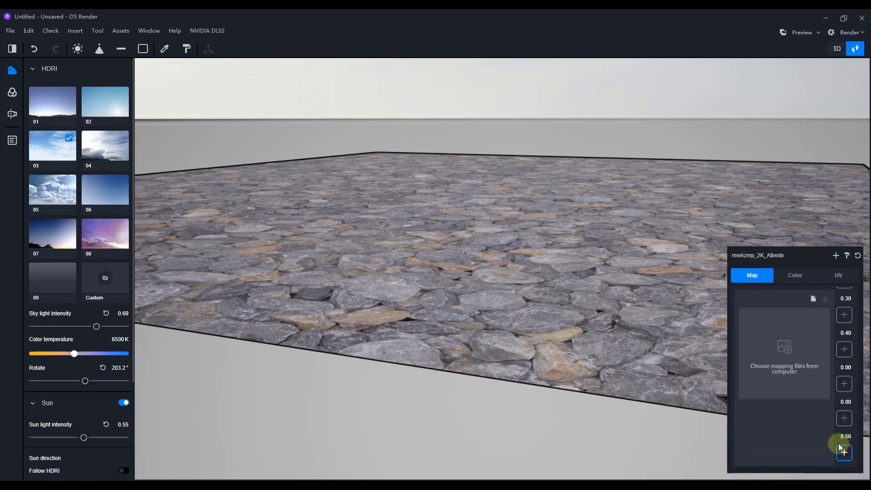
click(785, 347)
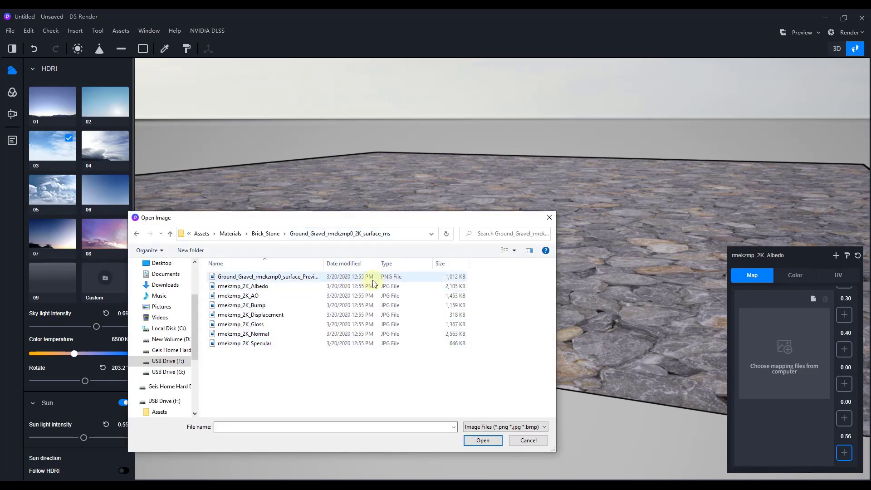
double_click(276, 315)
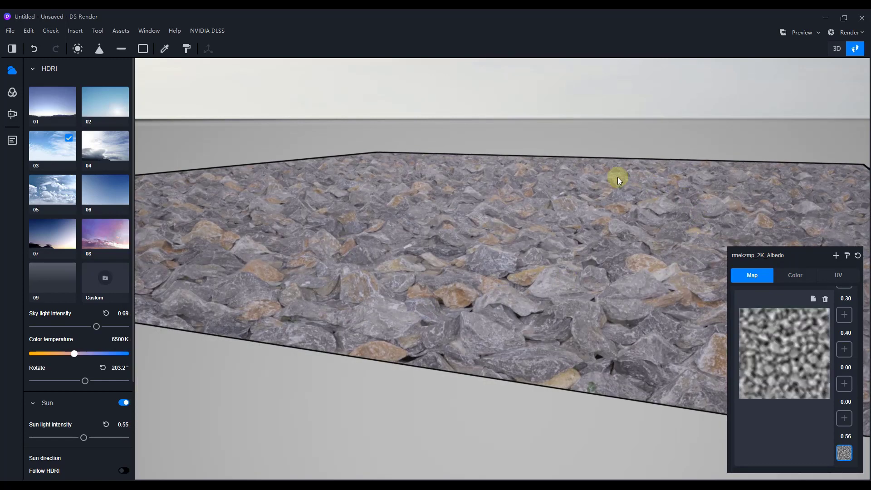
Step: Set the gravel material's displacement height to 0.75
right_drag(489, 279, 499, 238)
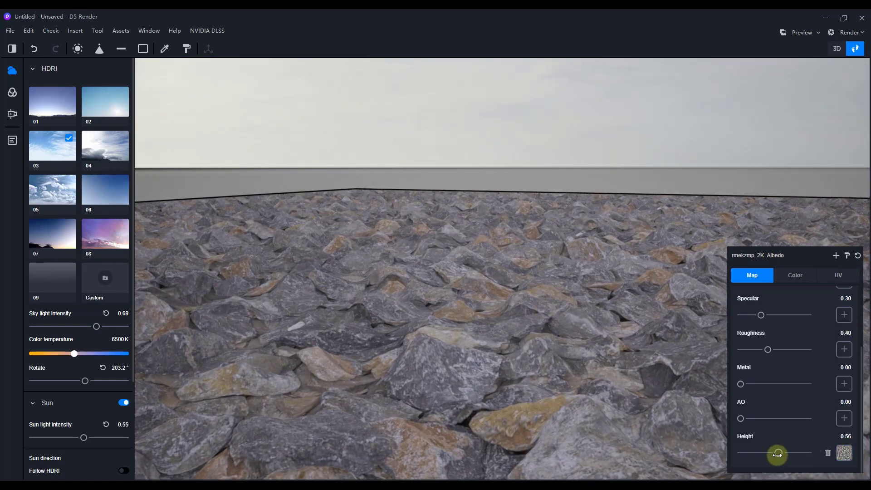
mouse_move(777, 453)
mouse_down()
mouse_move(809, 454)
mouse_move(749, 455)
mouse_move(819, 453)
mouse_move(780, 452)
mouse_up()
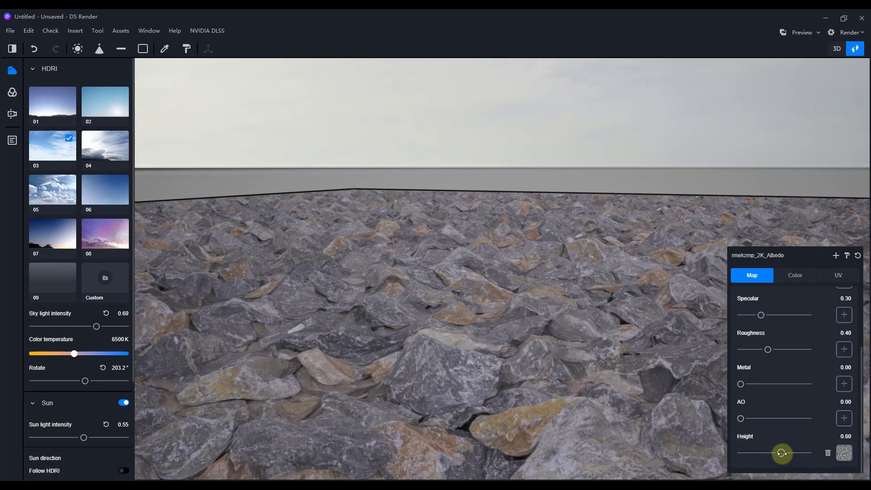
mouse_move(781, 453)
mouse_down()
mouse_move(768, 453)
mouse_move(792, 453)
mouse_up()
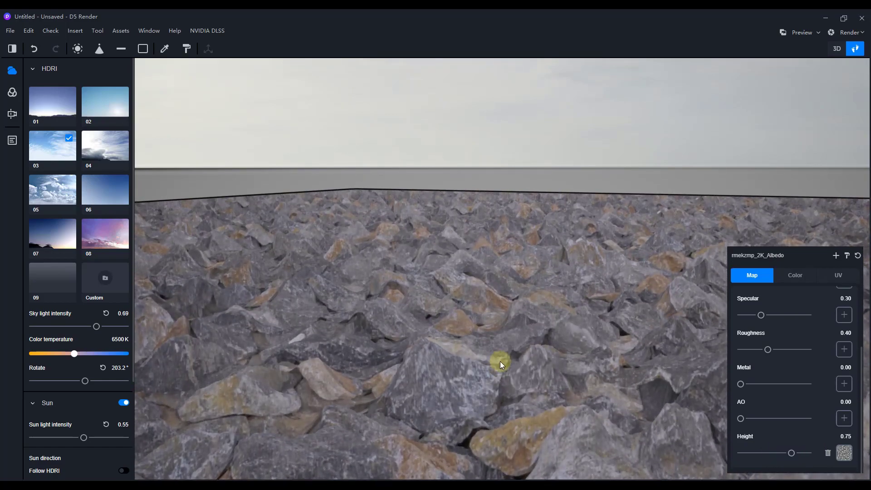
Step: Examine the displaced gravel surface from several angles, including its edges and the depth of the stones
right_drag(499, 361, 757, 358)
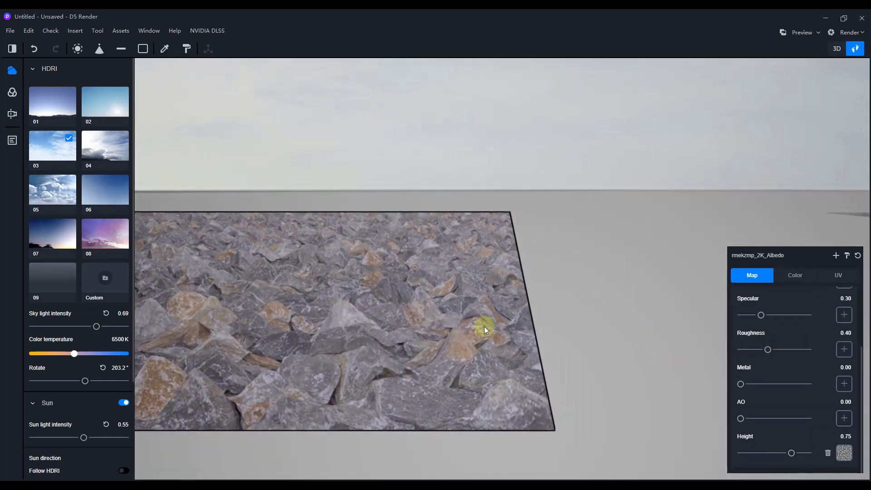
right_drag(484, 326, 438, 342)
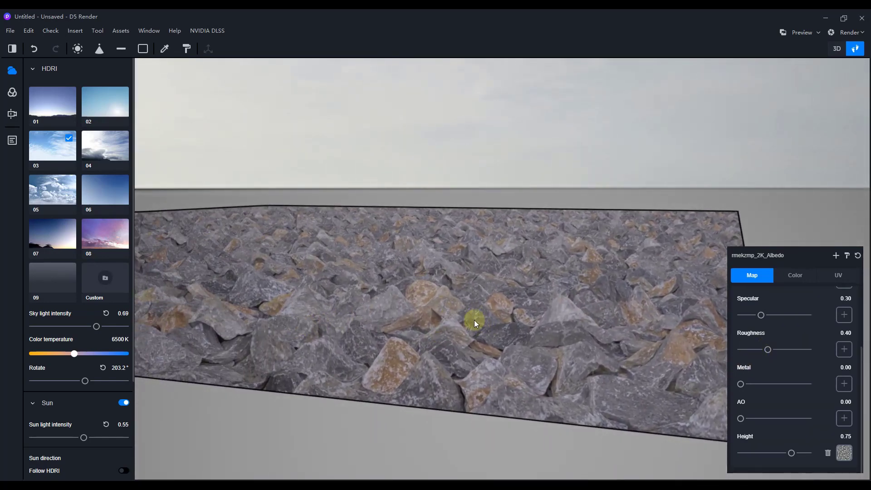
right_drag(475, 320, 279, 268)
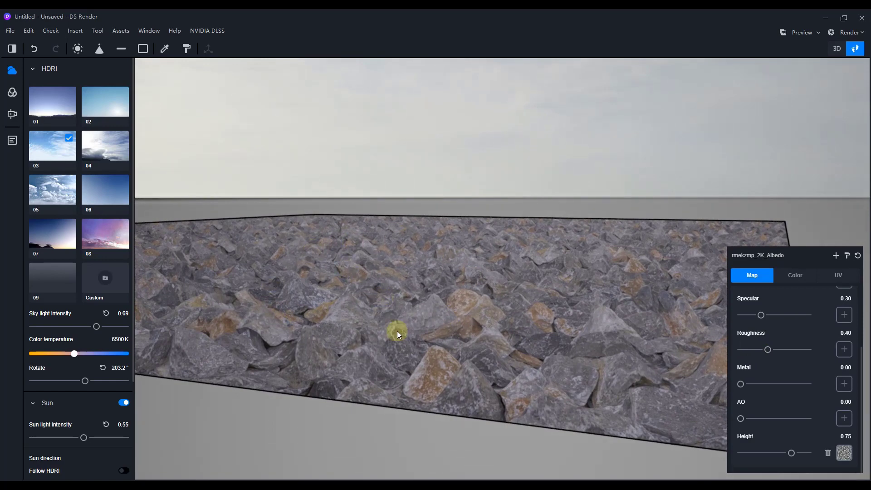
right_drag(397, 334, 565, 371)
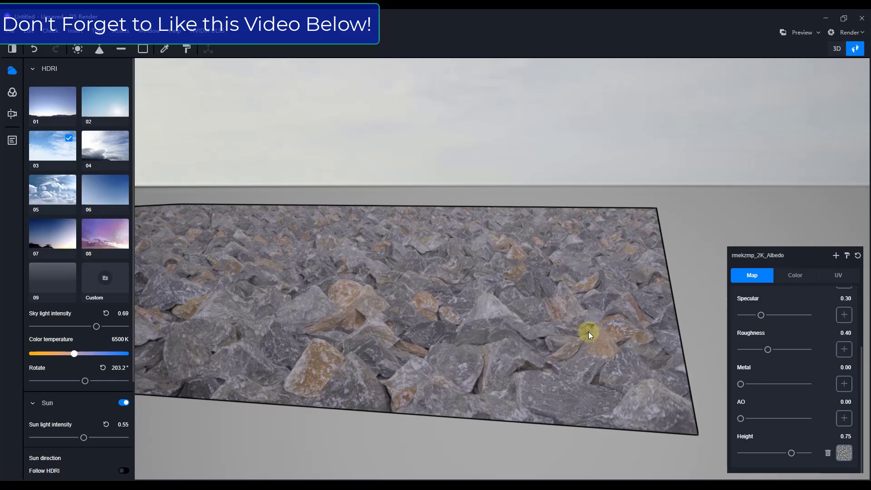
right_drag(589, 335, 384, 366)
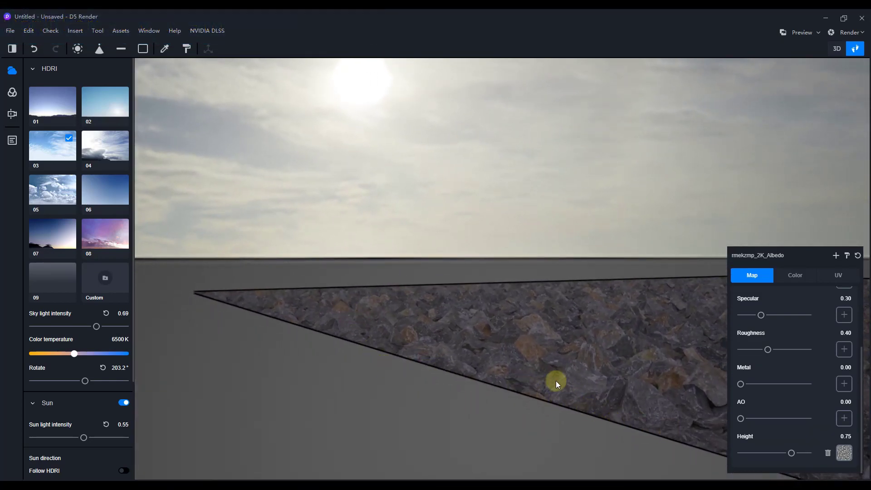
right_drag(556, 381, 727, 369)
right_drag(535, 371, 603, 374)
scroll(603, 370, down, 5)
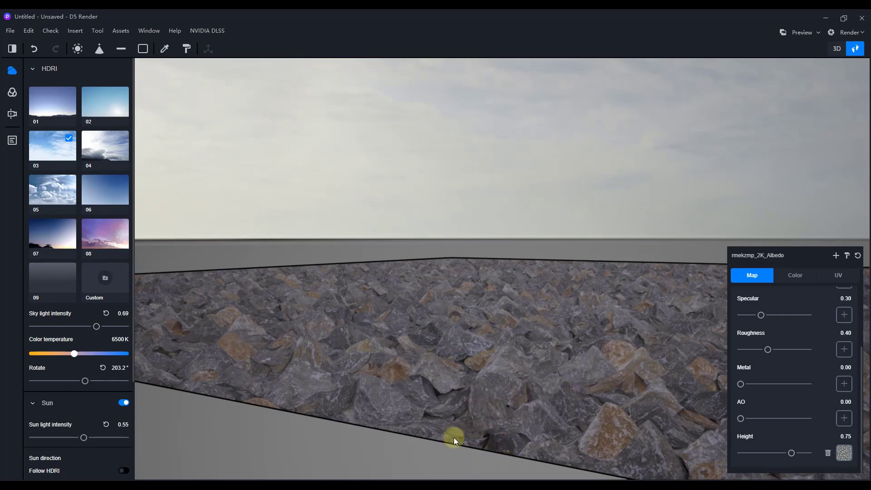
Step: Select the stone wall plane's material, which uses the Displacement template, and load tinifauaw_2K_Displacement as its height map
right_drag(428, 385, 461, 369)
click(489, 347)
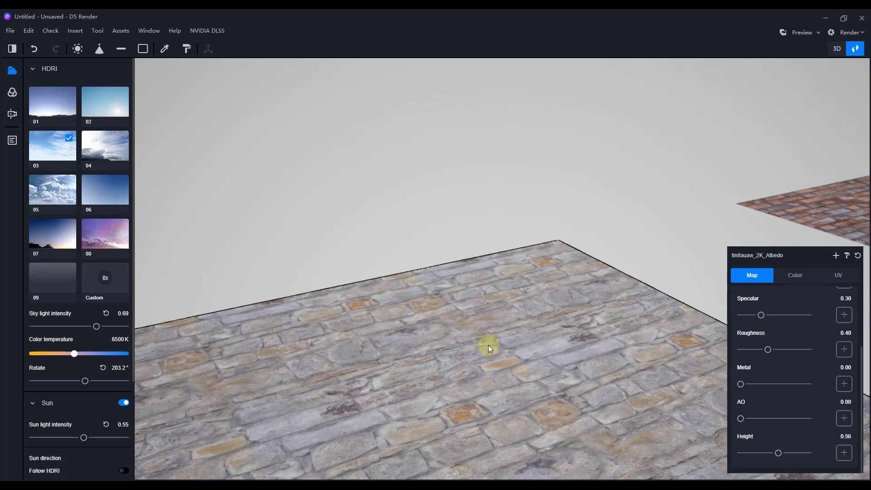
scroll(478, 291, up, 2)
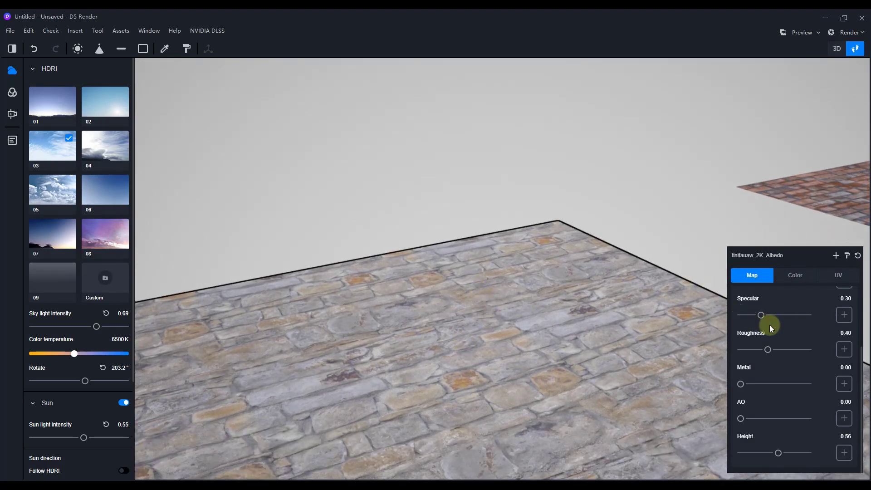
scroll(771, 323, up, 3)
key(Escape)
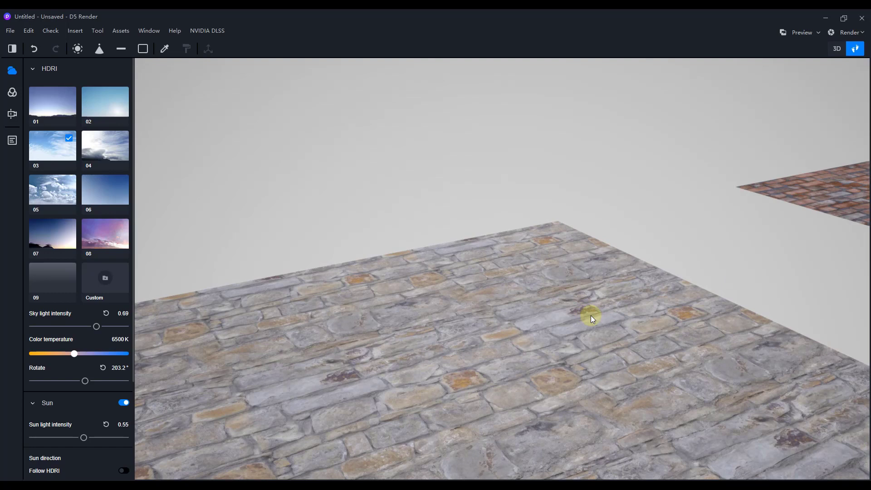
click(590, 314)
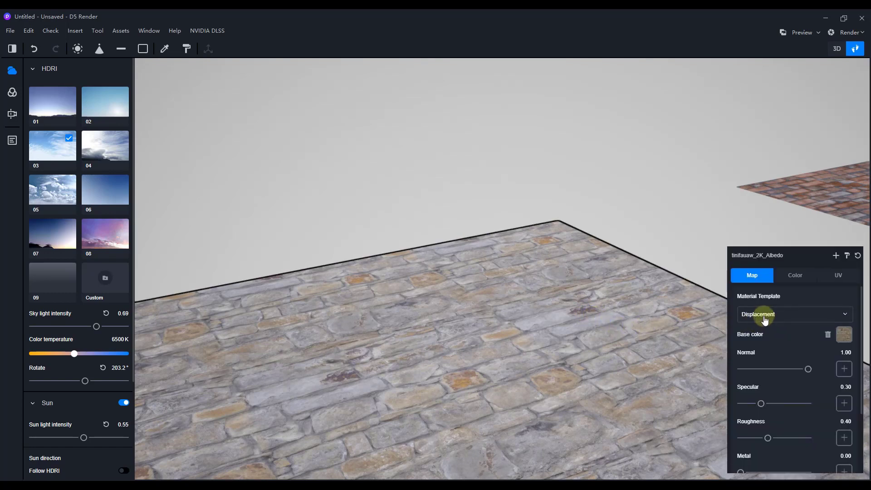
scroll(789, 363, down, 3)
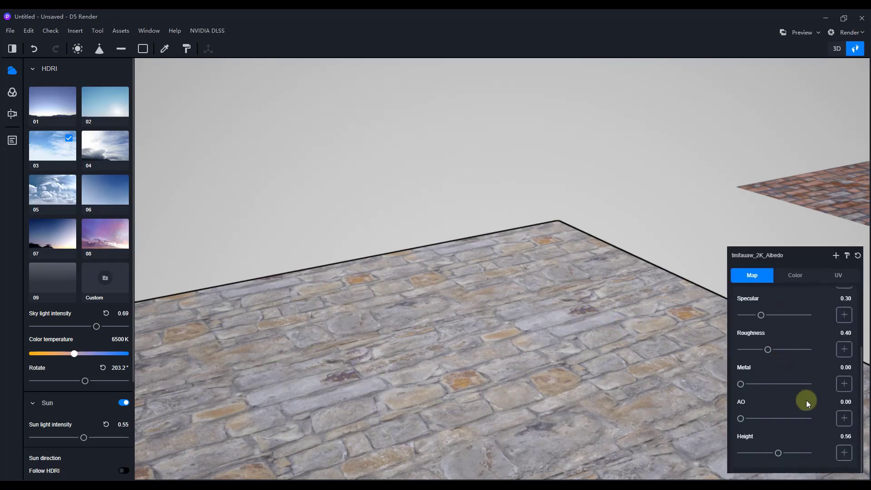
click(844, 452)
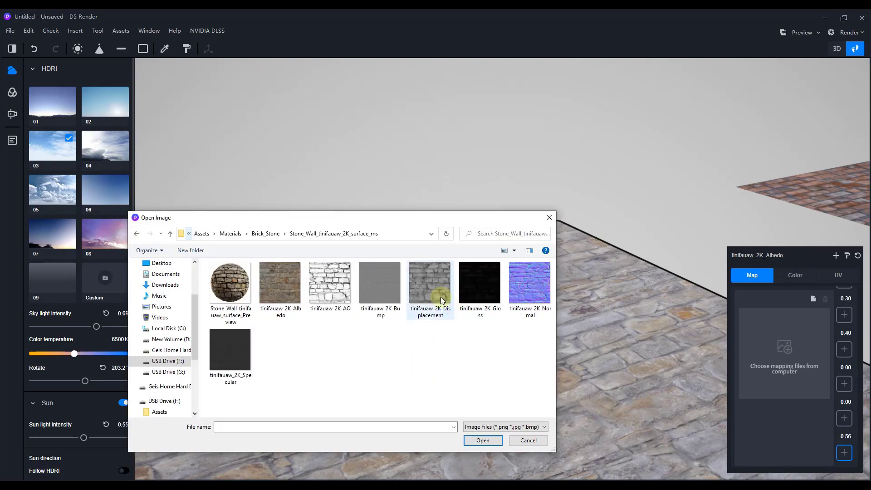
double_click(435, 294)
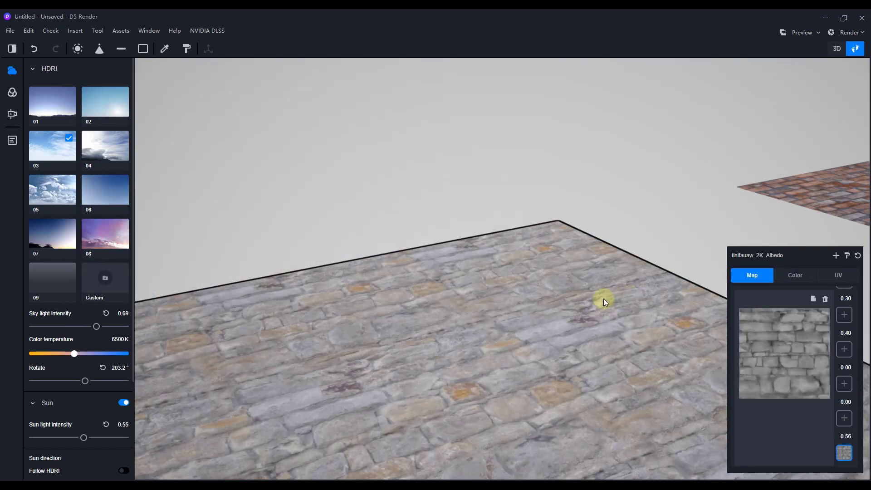
Step: Set the stone wall material's displacement height to 1.00 while checking the relief at a low angle
scroll(604, 298, up, 10)
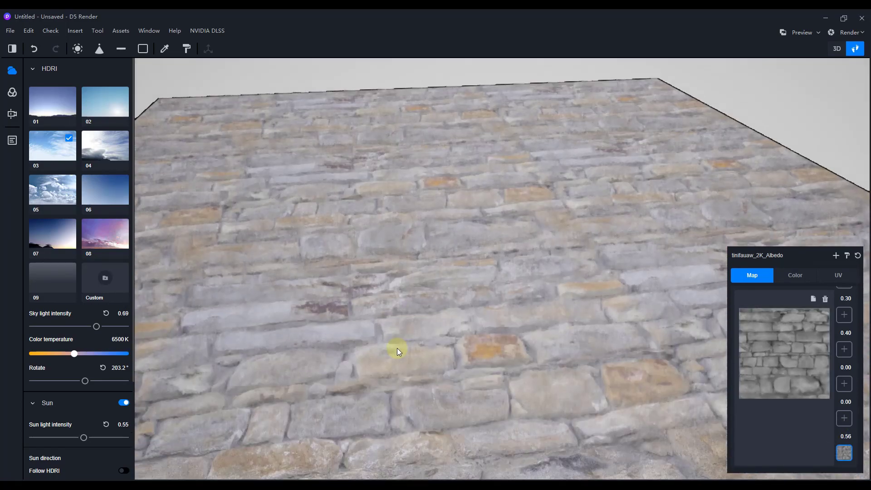
right_drag(397, 347, 317, 255)
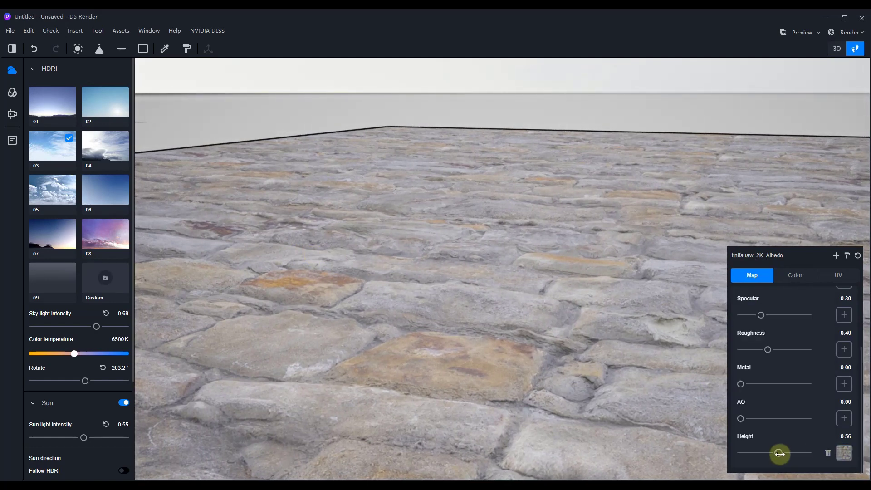
drag(779, 453, 812, 453)
right_drag(537, 326, 589, 314)
drag(807, 453, 832, 453)
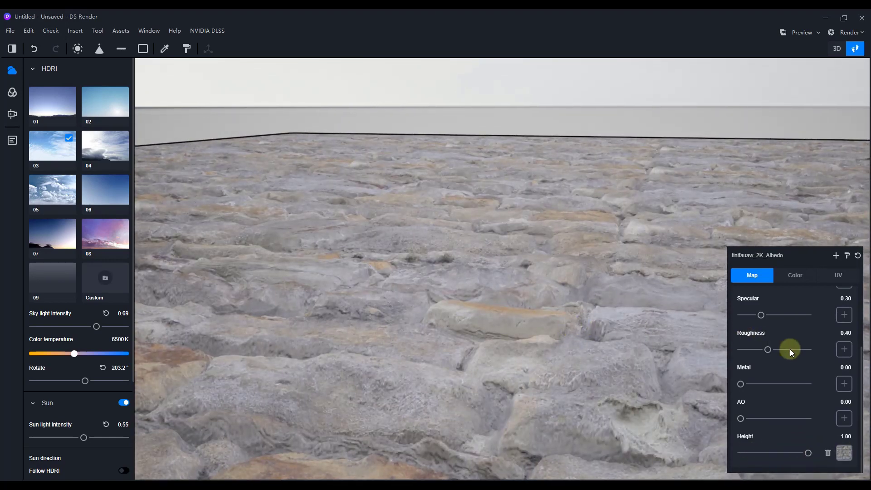
Step: Load tinifauaw_2K_Normal as the stone wall material's normal map and check the surface detail
scroll(792, 350, up, 2)
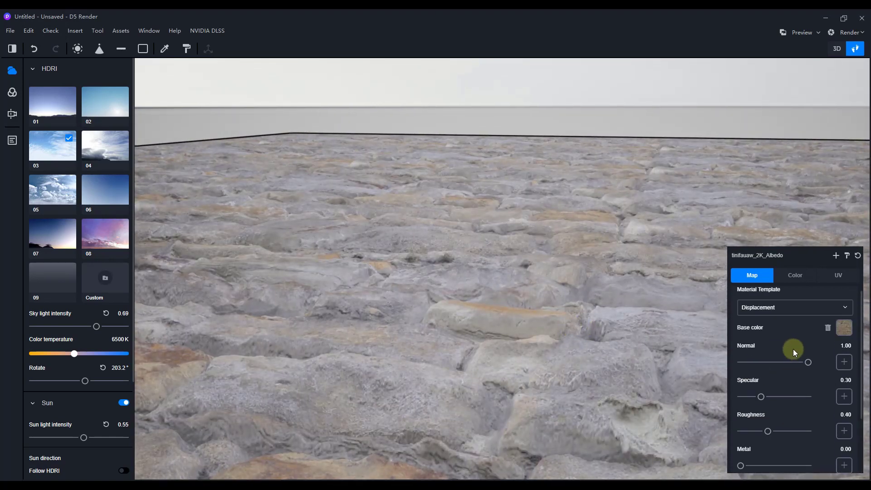
click(844, 362)
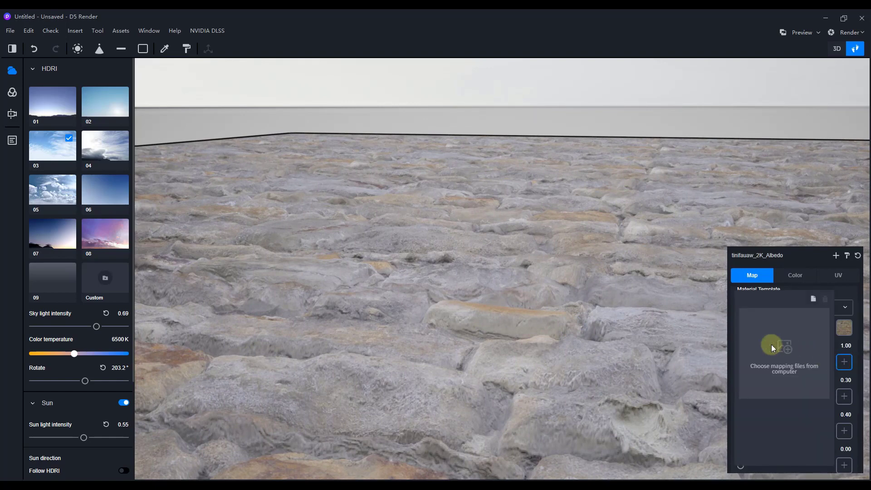
click(773, 347)
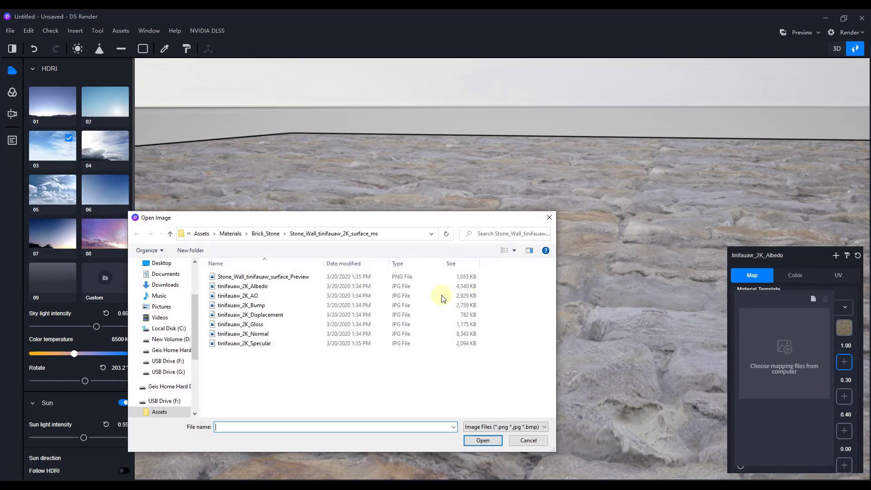
double_click(264, 336)
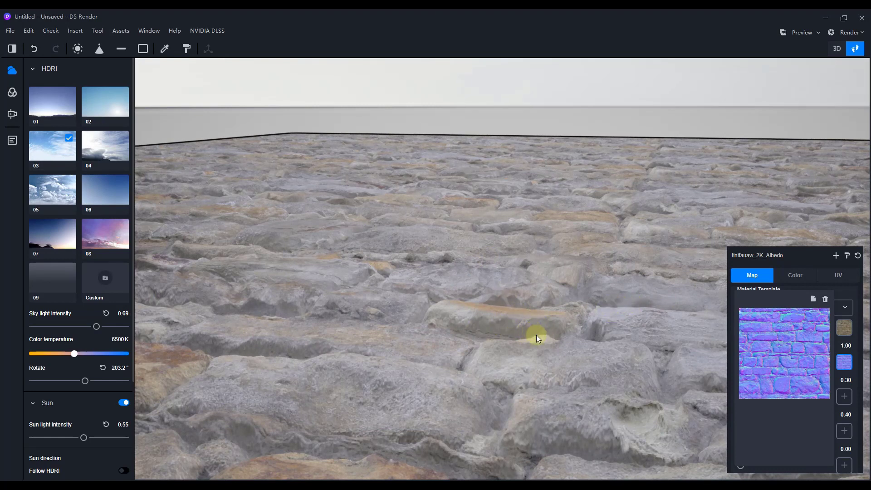
click(840, 366)
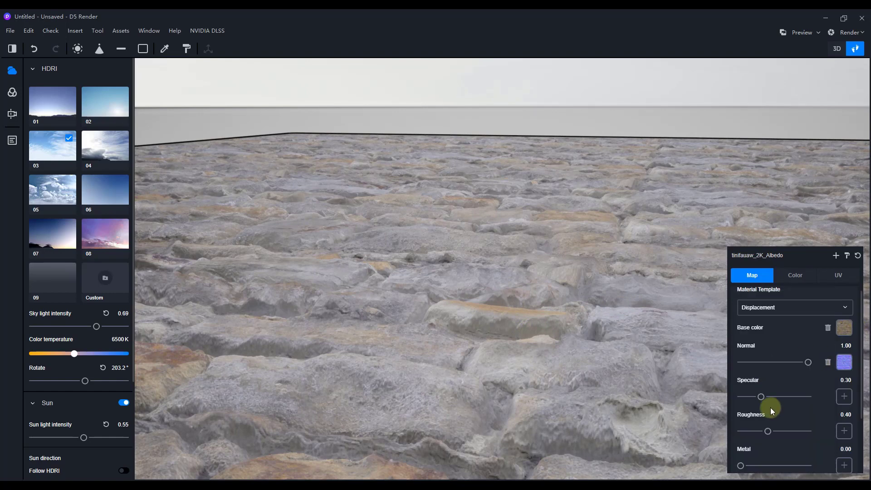
middle_drag(539, 338, 567, 341)
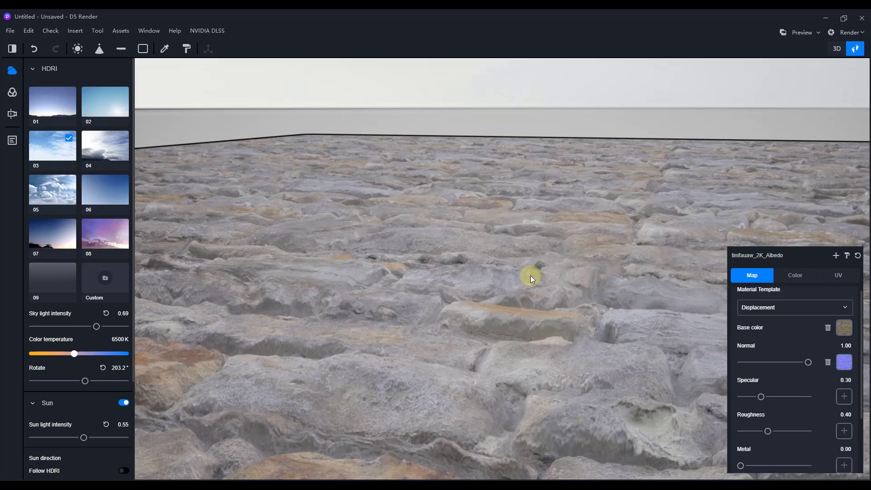
scroll(813, 390, down, 3)
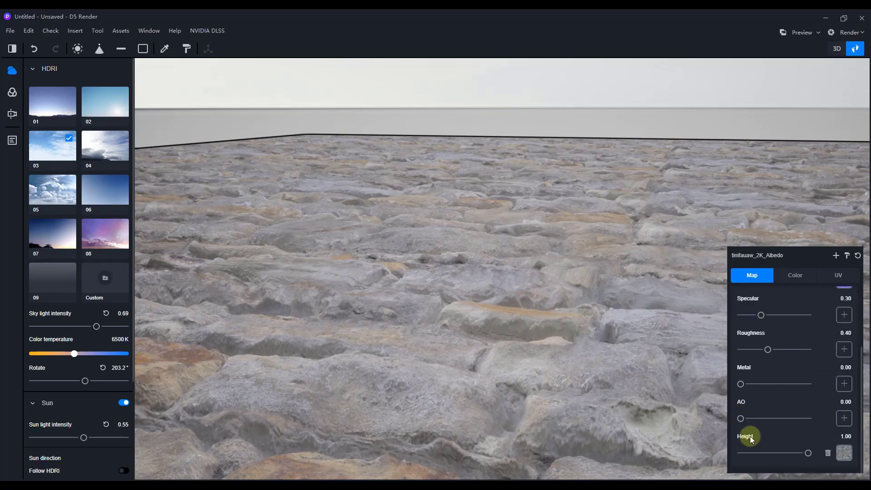
Step: Select the brick plane's material and switch its template from Custom to Displacement
middle_drag(488, 298, 646, 331)
click(571, 307)
middle_drag(571, 306, 555, 311)
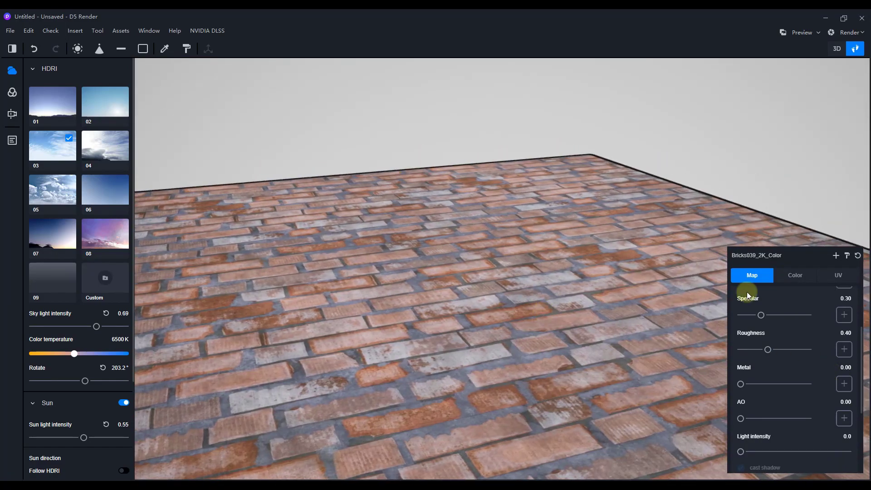
scroll(812, 400, up, 3)
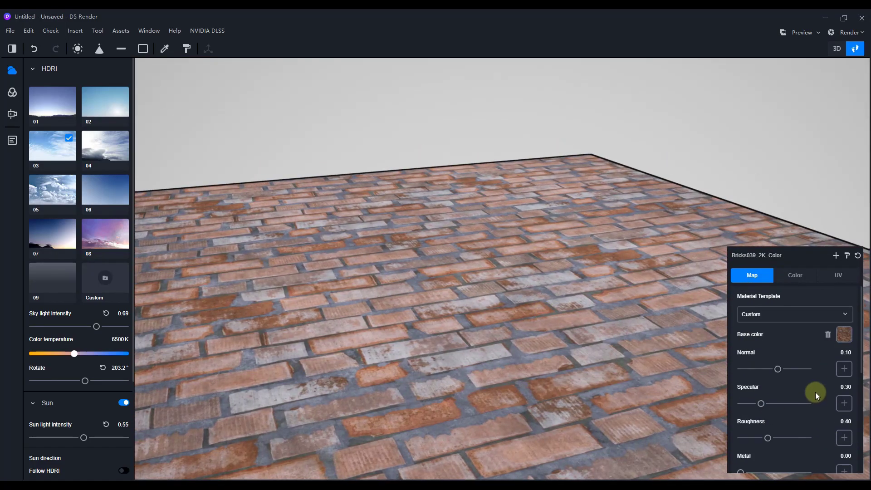
click(770, 318)
click(798, 347)
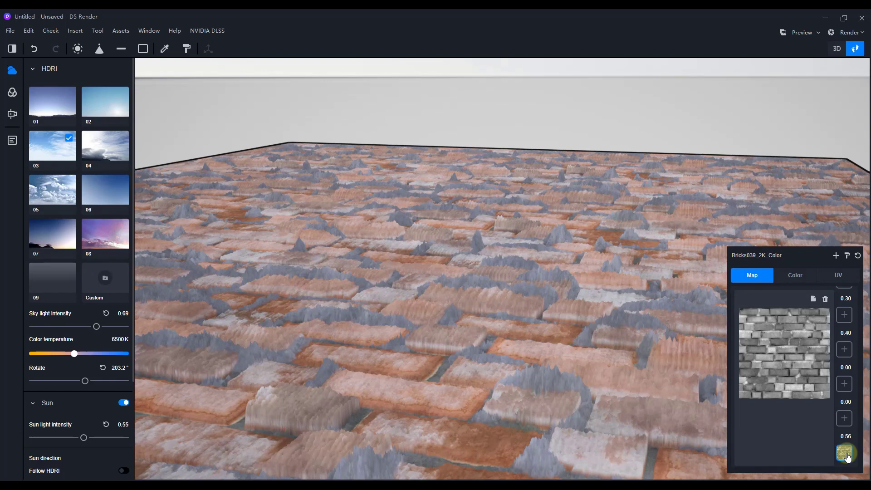
Step: Set the brick material's displacement height to 0.12 and check the bricks up close
drag(779, 452, 748, 454)
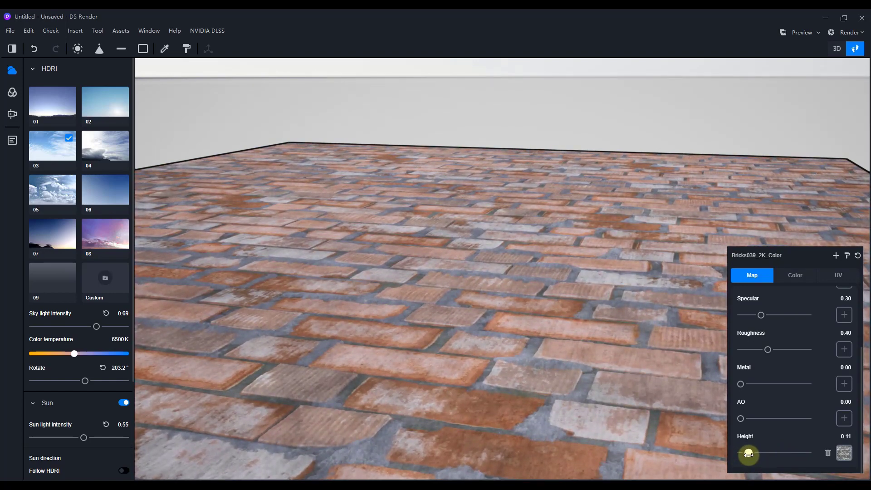
drag(749, 453, 749, 453)
scroll(571, 304, up, 4)
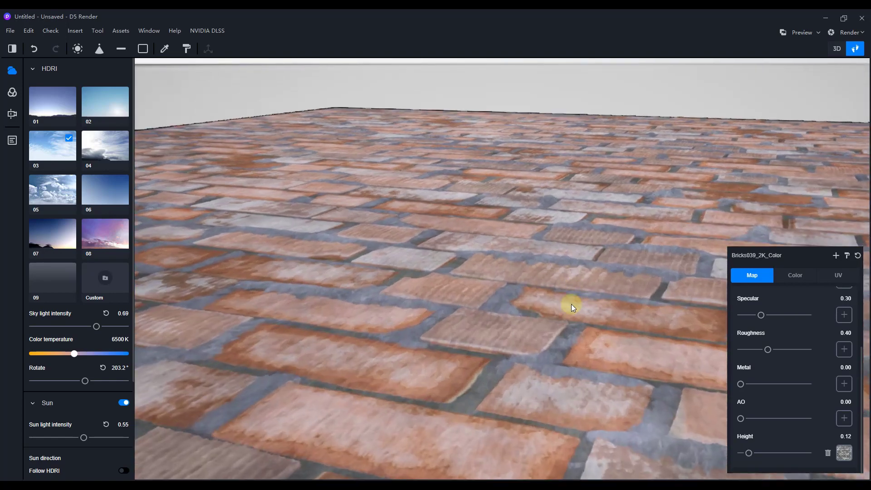
Step: Load Bricks039_2K_Normal as the brick material's normal map
scroll(831, 341, up, 3)
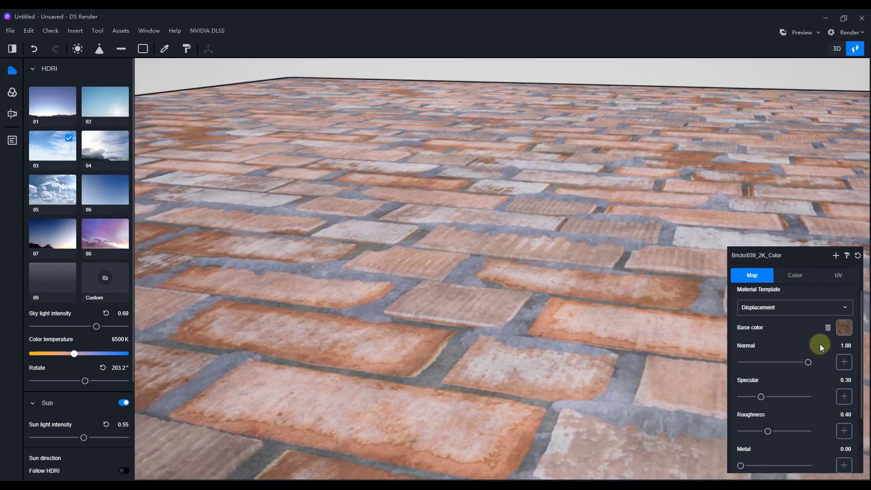
click(844, 362)
click(777, 359)
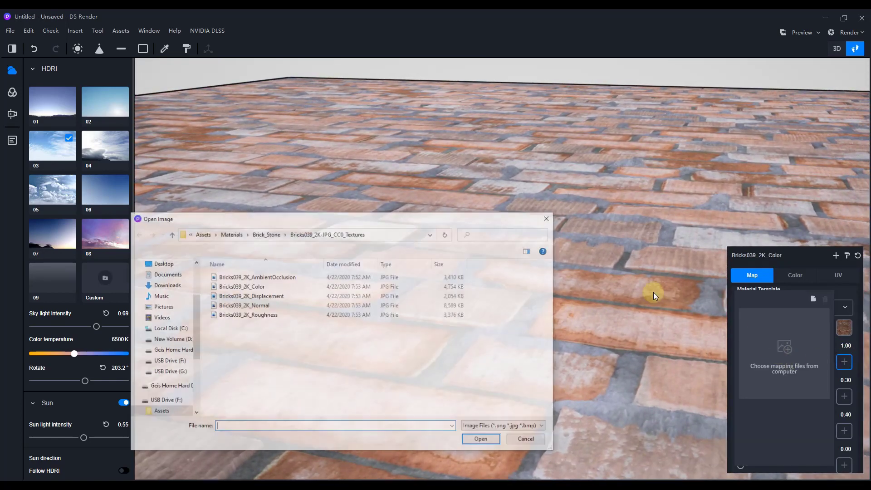
double_click(260, 306)
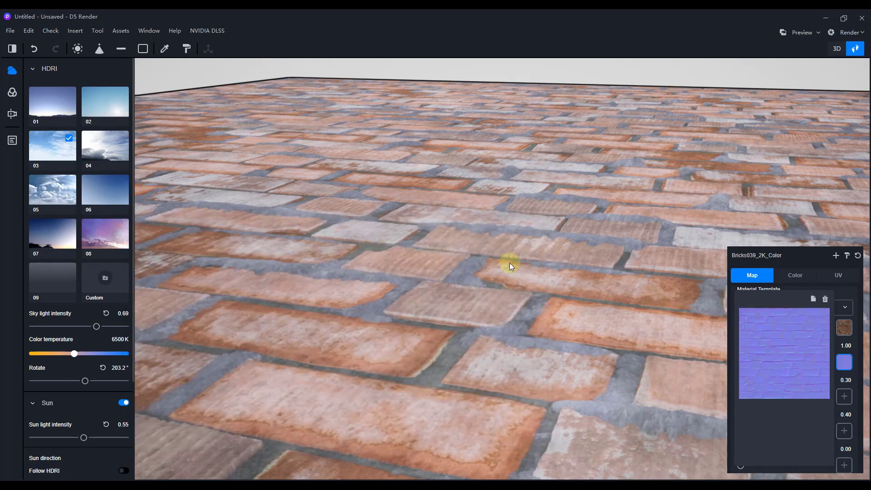